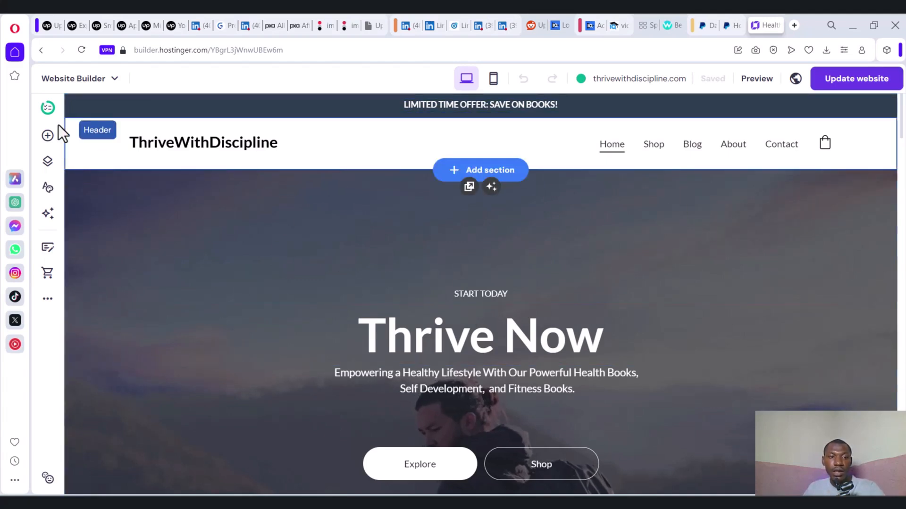
# Check whether the site's domain is connected.
pyautogui.click(677, 88)
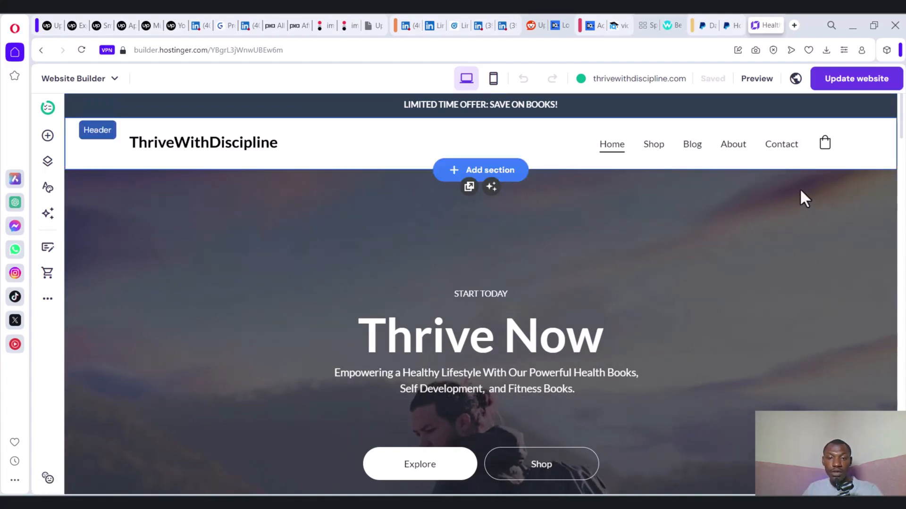
pyautogui.scroll(-4, 801, 189)
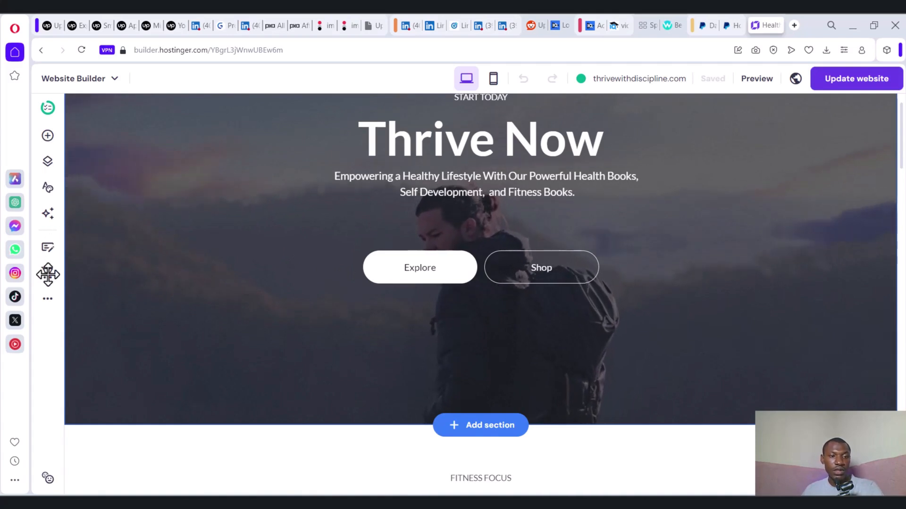
pyautogui.scroll(4, 48, 275)
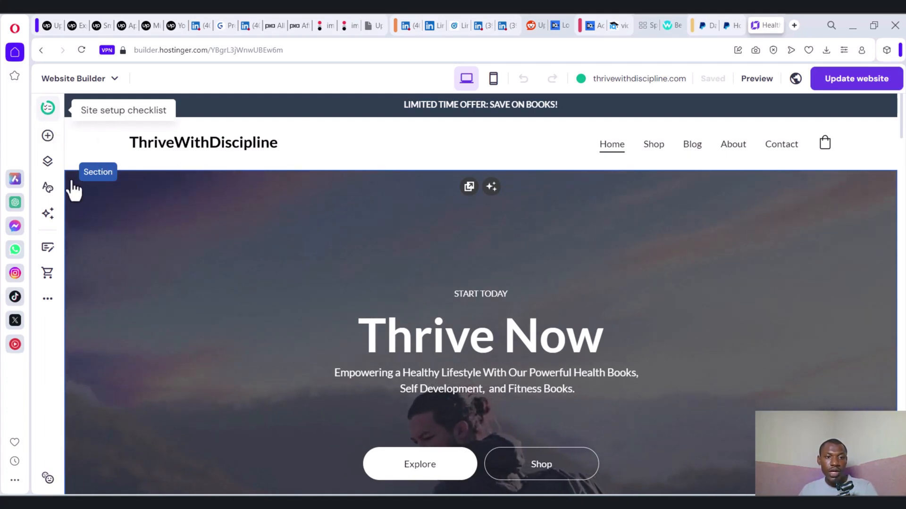
# Show the site setup checklist and scroll down to the Online Store Setup tasks.
pyautogui.click(48, 109)
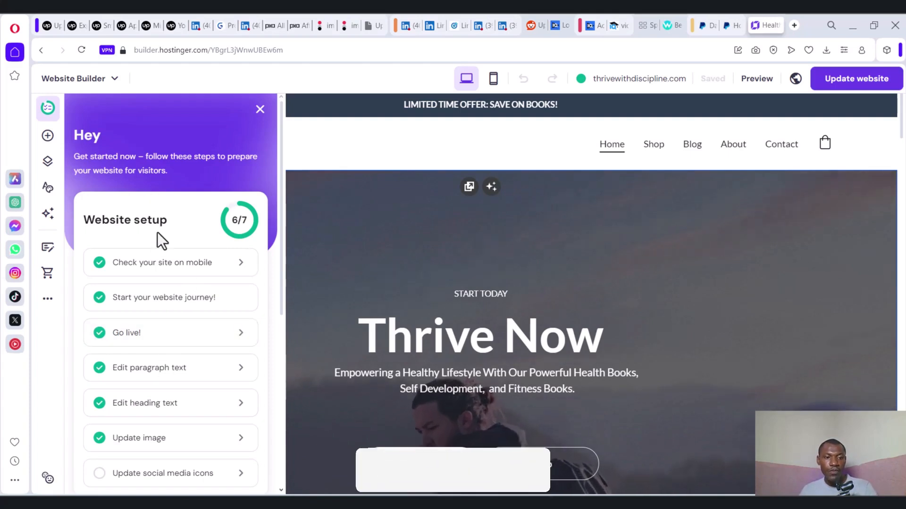
pyautogui.scroll(-3, 157, 232)
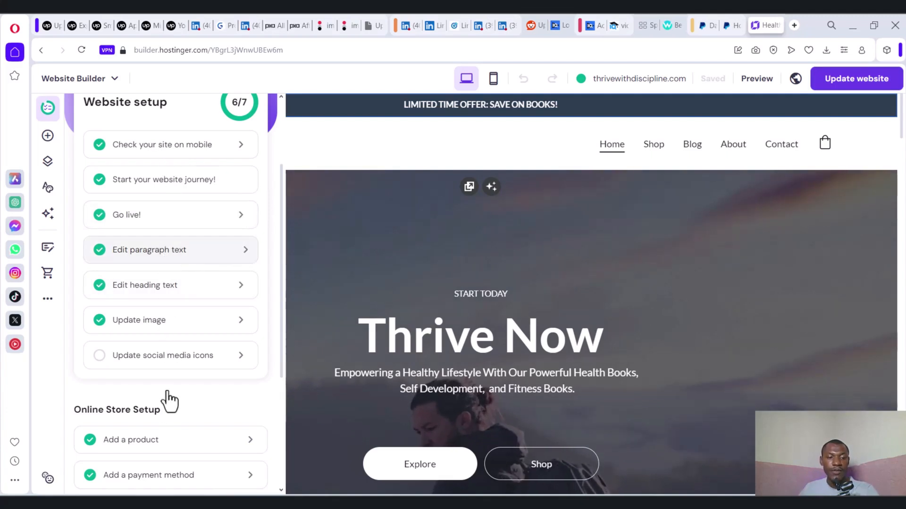
pyautogui.scroll(-3, 171, 469)
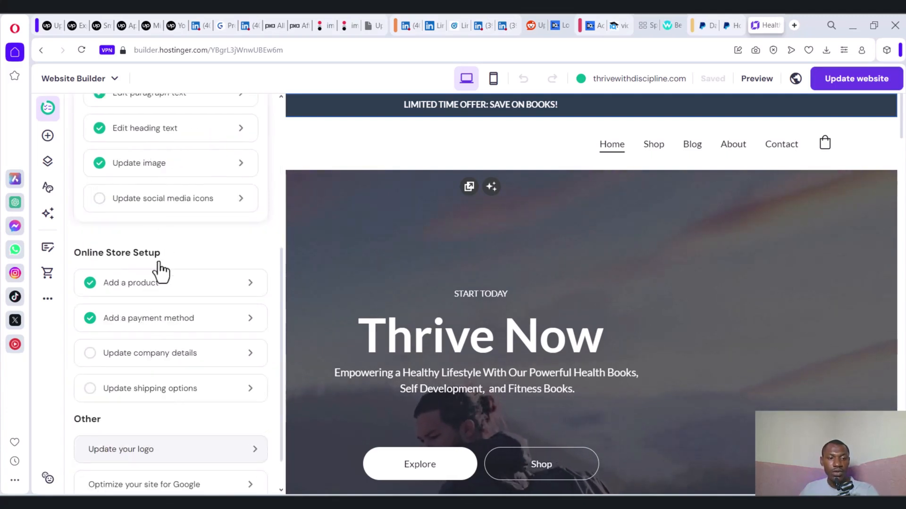
pyautogui.scroll(-1, 68, 296)
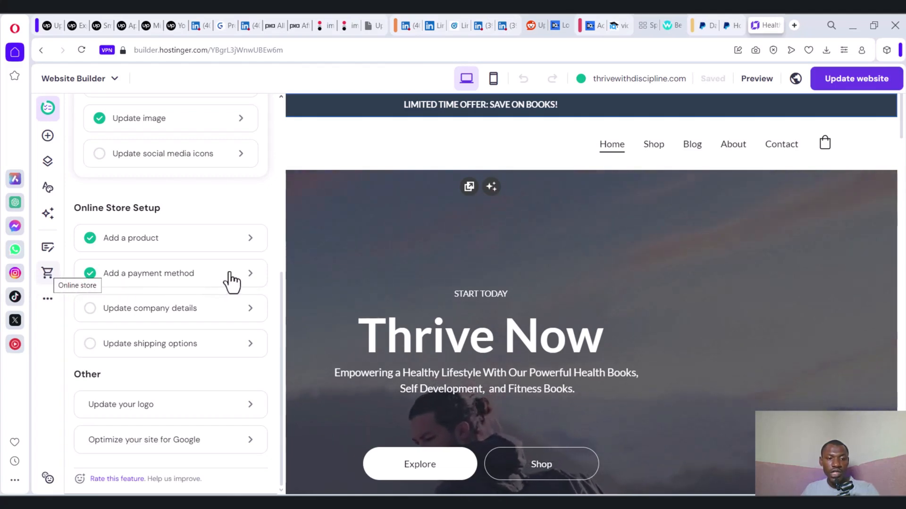
# Start adding a payment method in Store manager, then switch to the PayPal business dashboard.
pyautogui.click(159, 282)
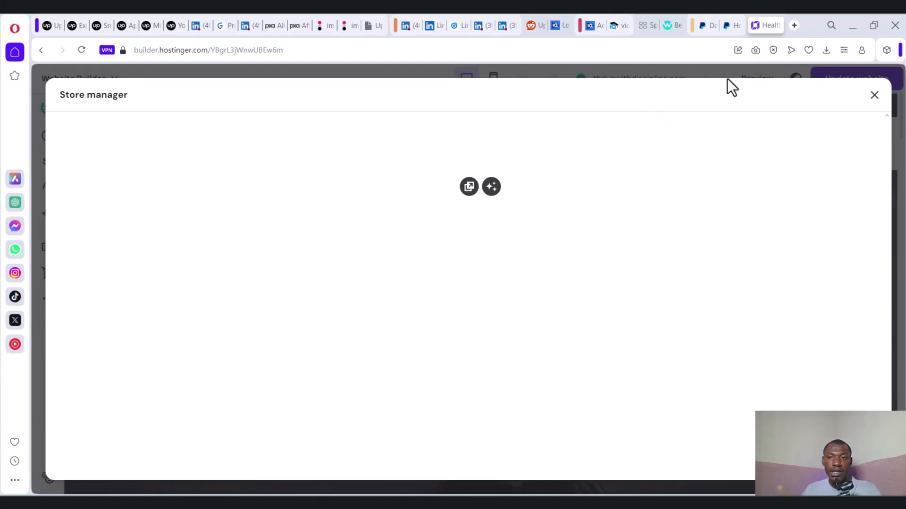
pyautogui.click(727, 27)
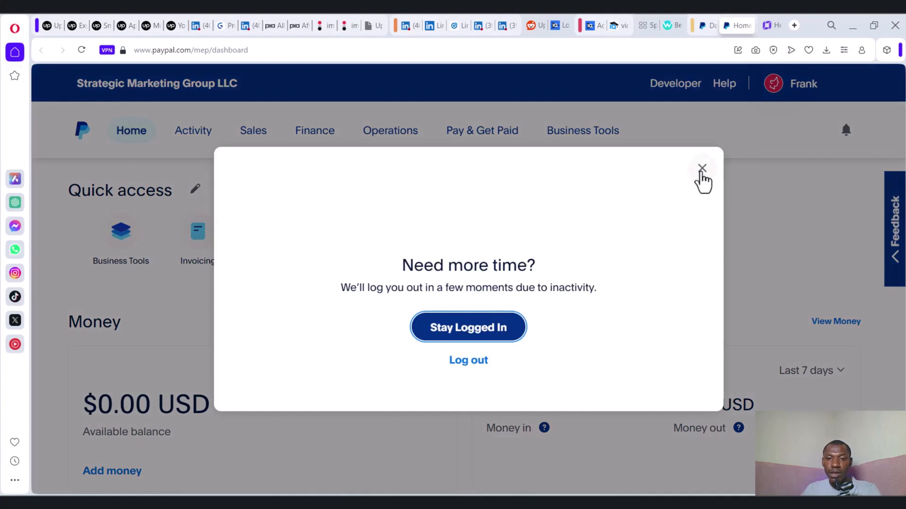
# Stay signed in to PayPal, then return to the Hostinger Store manager Payments page.
pyautogui.click(475, 330)
pyautogui.scroll(-3, 625, 297)
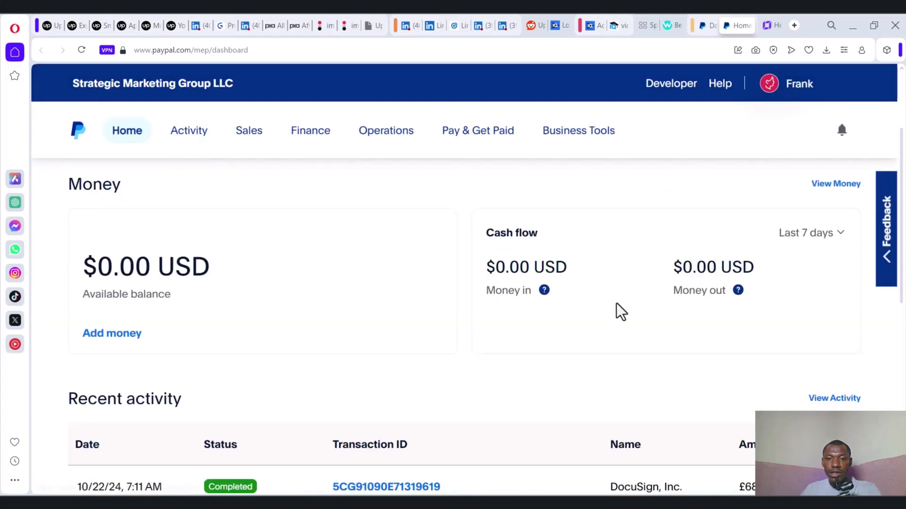
pyautogui.scroll(3, 620, 312)
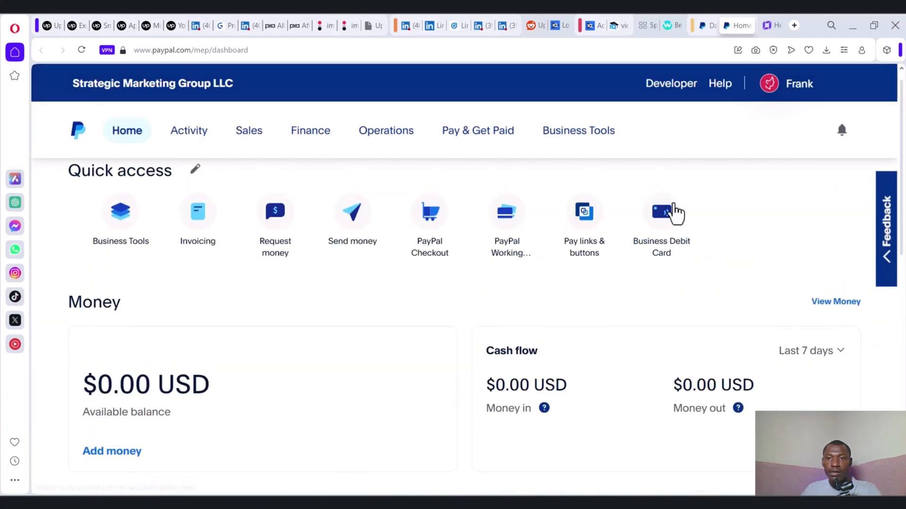
pyautogui.click(769, 26)
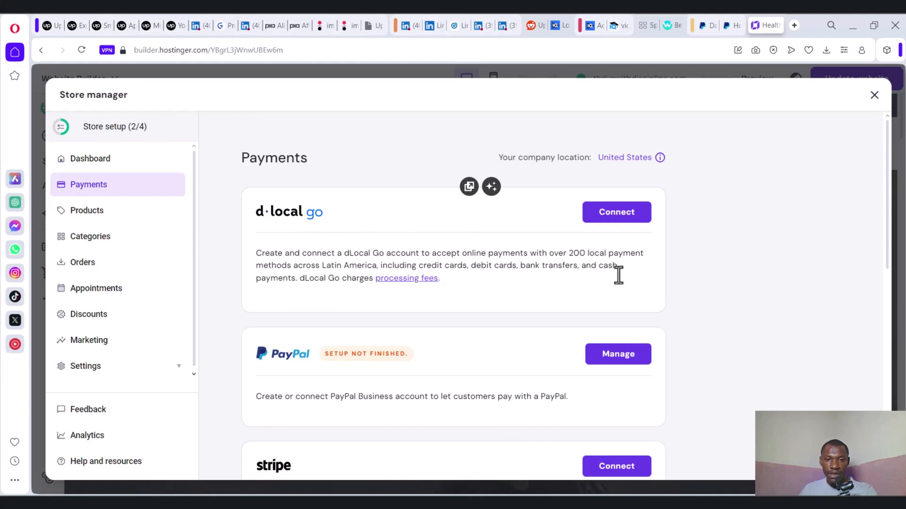
# Scroll through the Store manager Payments page to locate the PayPal card.
pyautogui.scroll(-3, 481, 293)
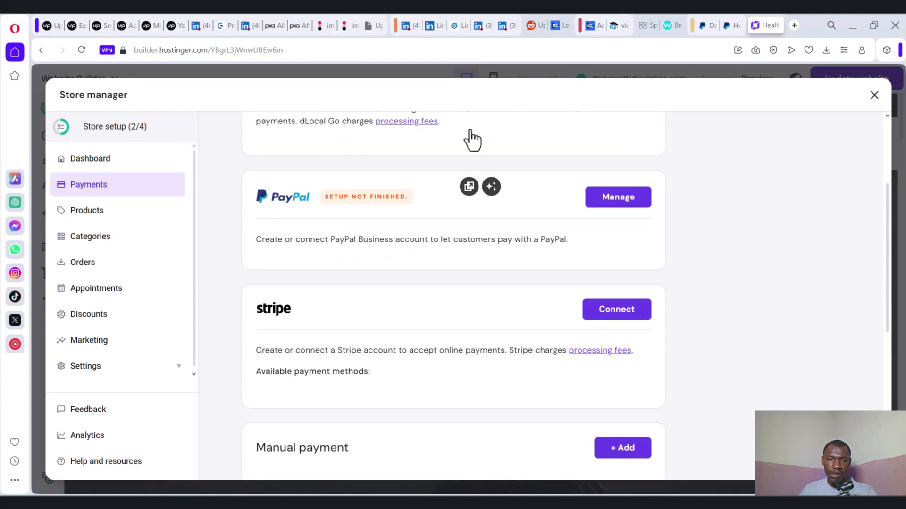
pyautogui.scroll(-2, 434, 211)
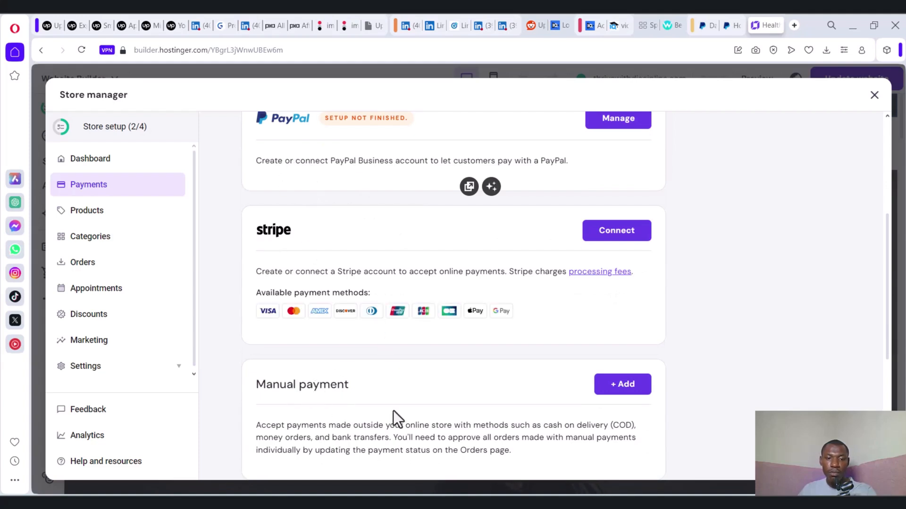
pyautogui.scroll(-2, 505, 420)
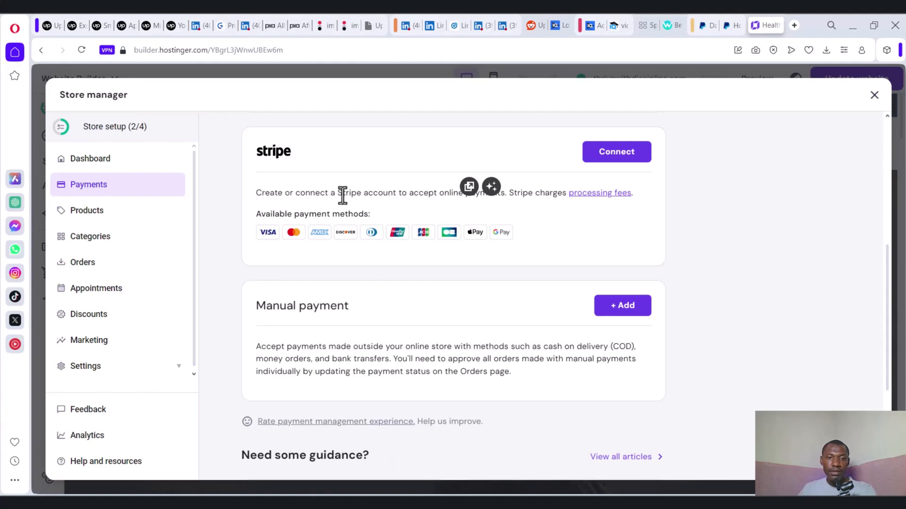
pyautogui.scroll(2, 290, 233)
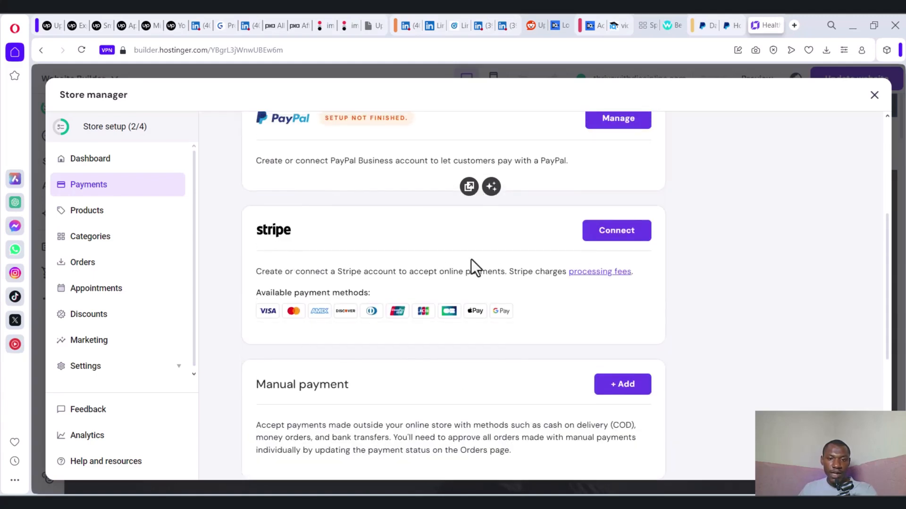
pyautogui.scroll(2, 602, 279)
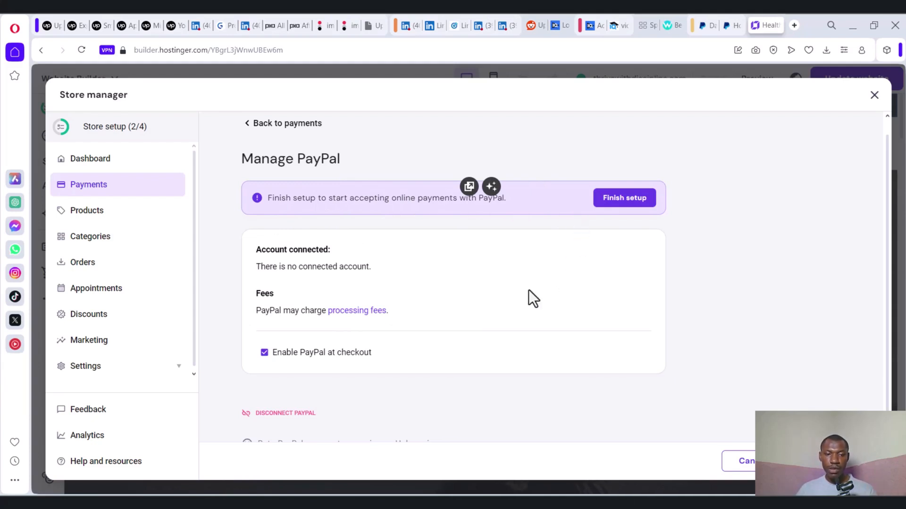
# Launch Finish setup for PayPal from the Manage PayPal page.
pyautogui.scroll(-1, 438, 319)
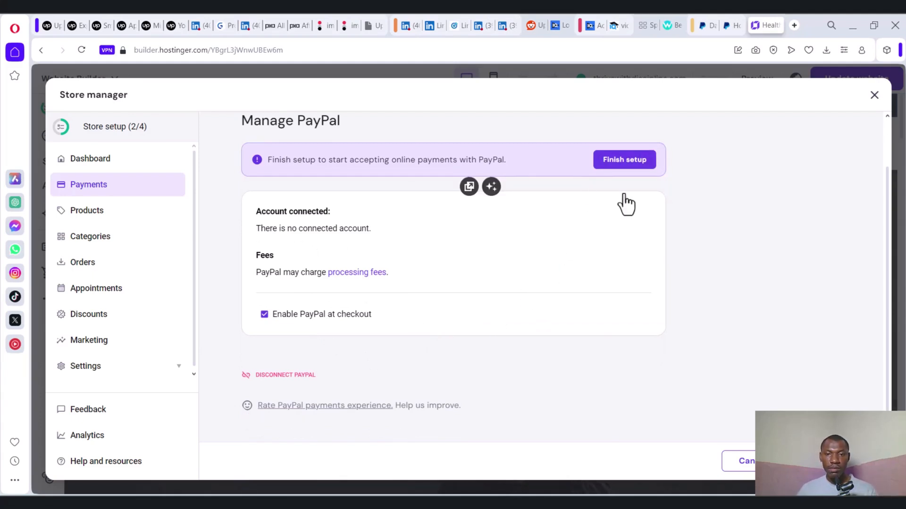
pyautogui.click(618, 160)
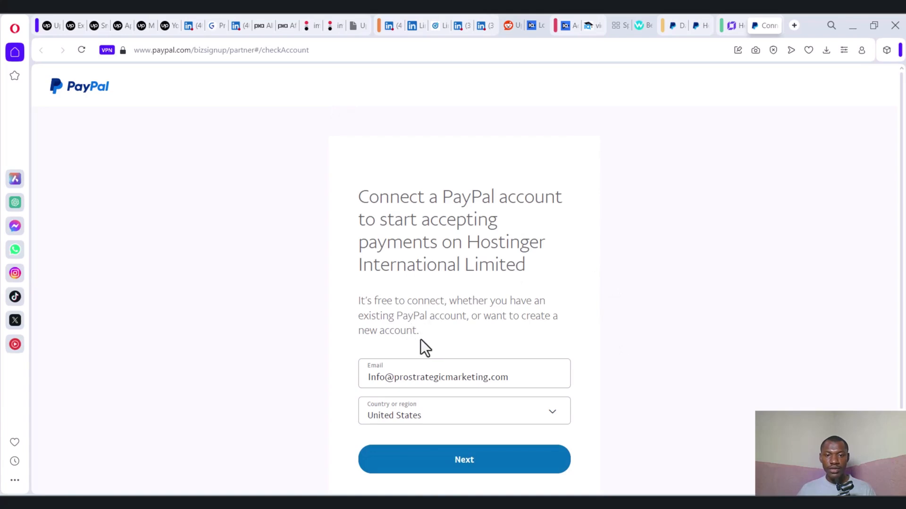
# Keep the prefilled business e-mail and United States region, then continue to PayPal sign-in.
pyautogui.scroll(-2, 420, 345)
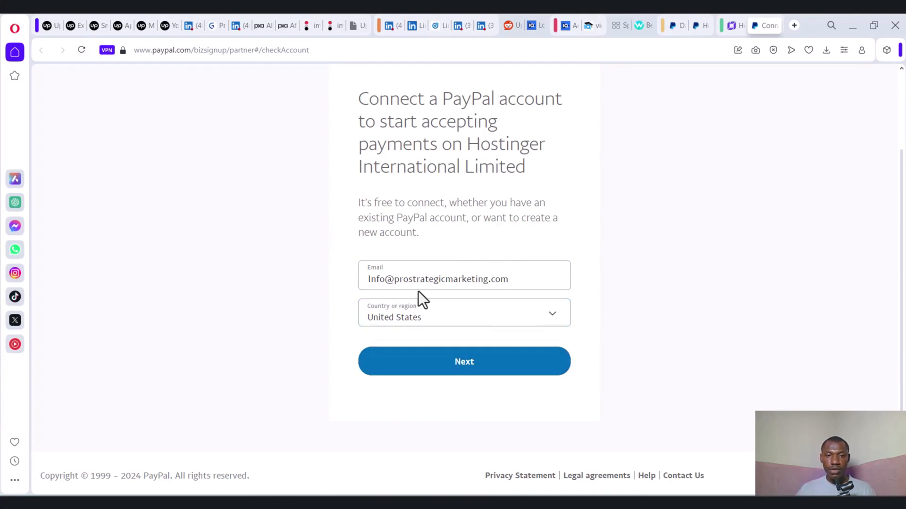
pyautogui.scroll(1, 419, 286)
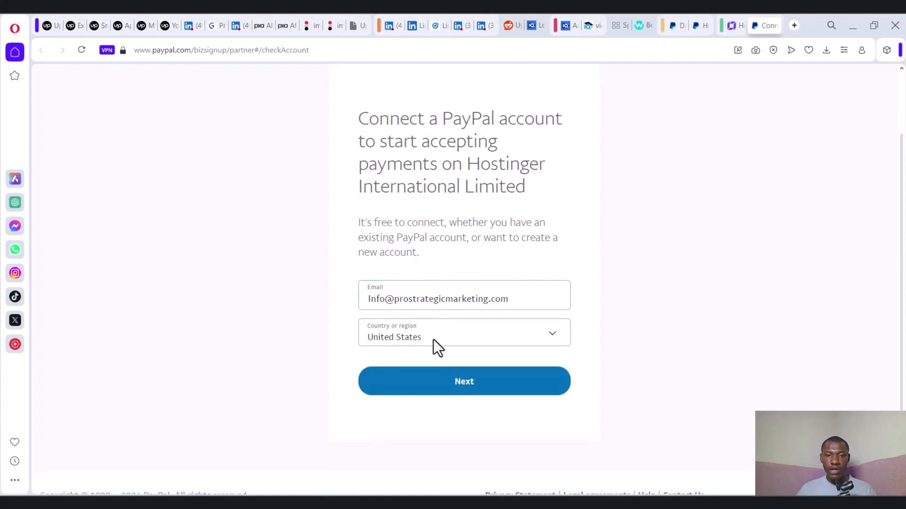
pyautogui.click(461, 385)
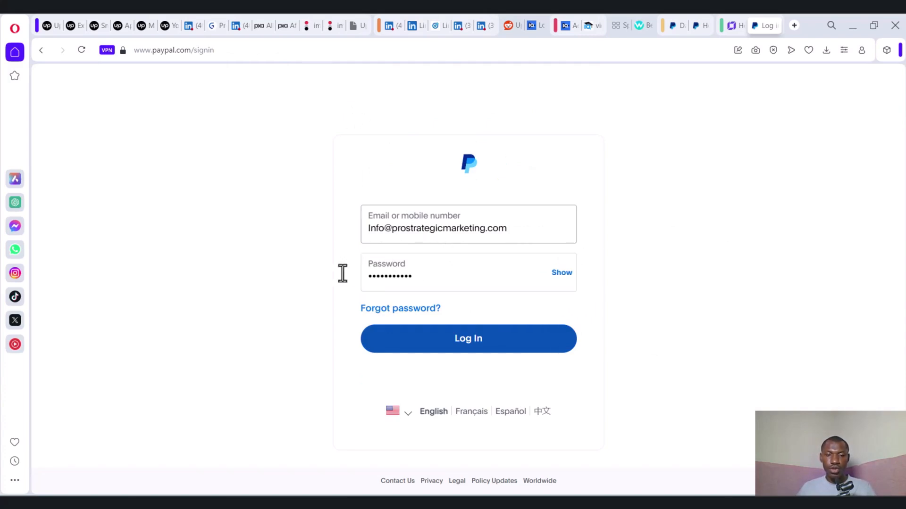
# Log in to the PayPal business account using the filled-in e-mail and password.
pyautogui.click(390, 281)
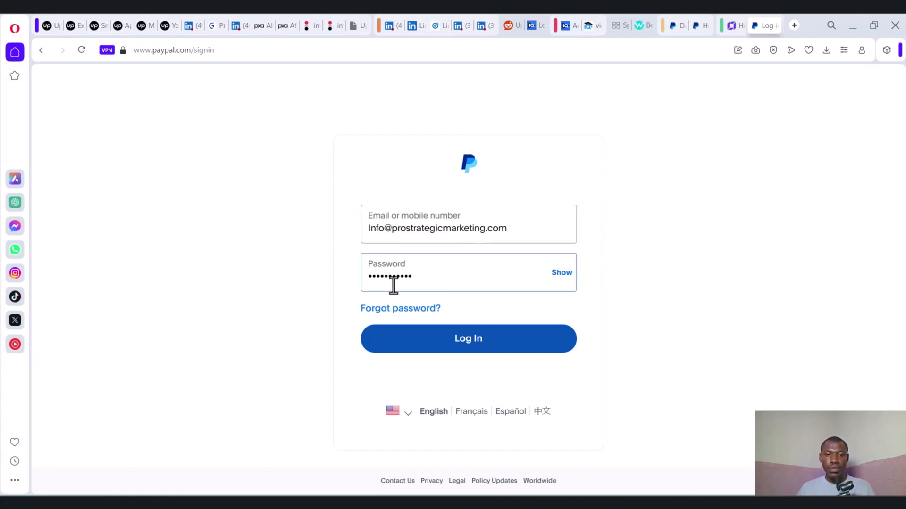
pyautogui.click(462, 315)
pyautogui.click(460, 341)
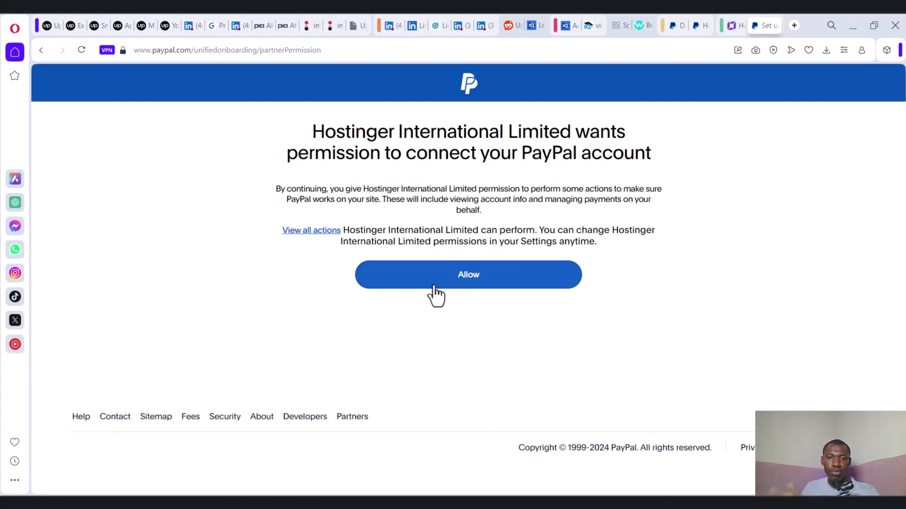
pyautogui.click(467, 288)
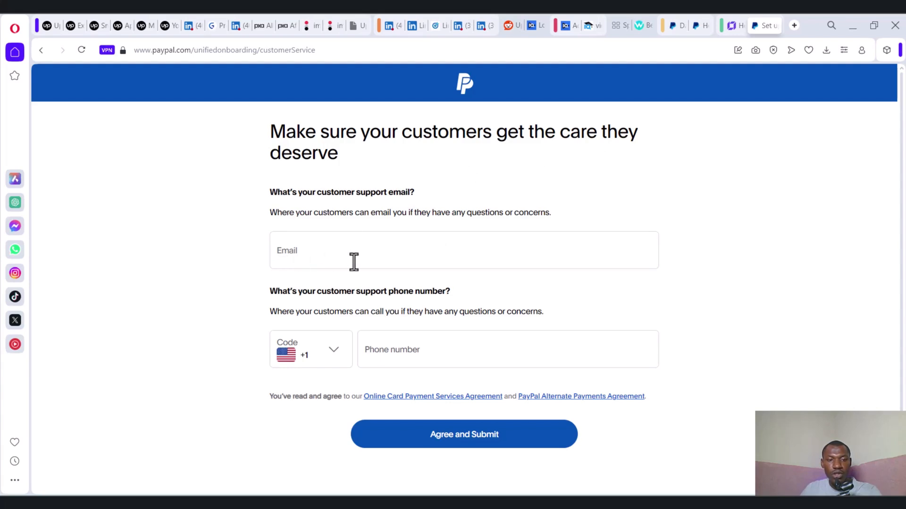
pyautogui.scroll(-2, 354, 263)
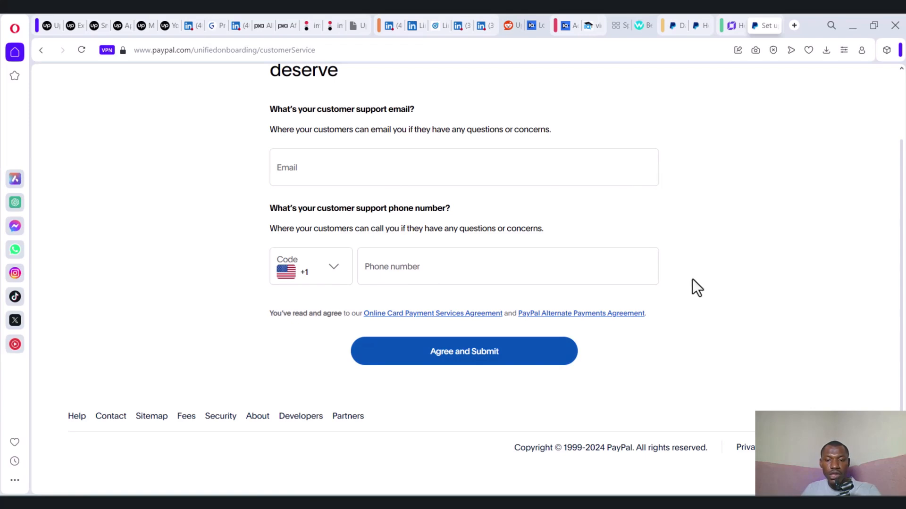
pyautogui.scroll(2, 697, 281)
pyautogui.scroll(-1, 698, 287)
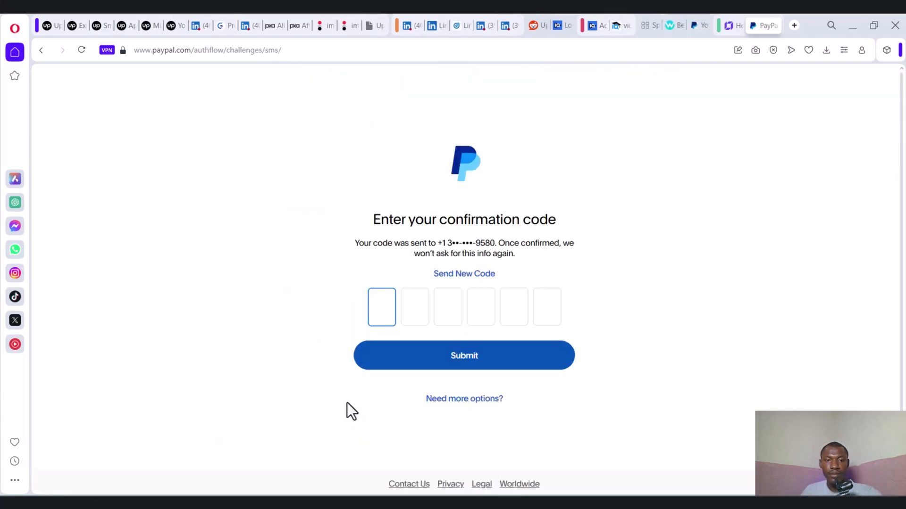
# Agree to PayPal's terms and submit the support details.
pyautogui.click(347, 401)
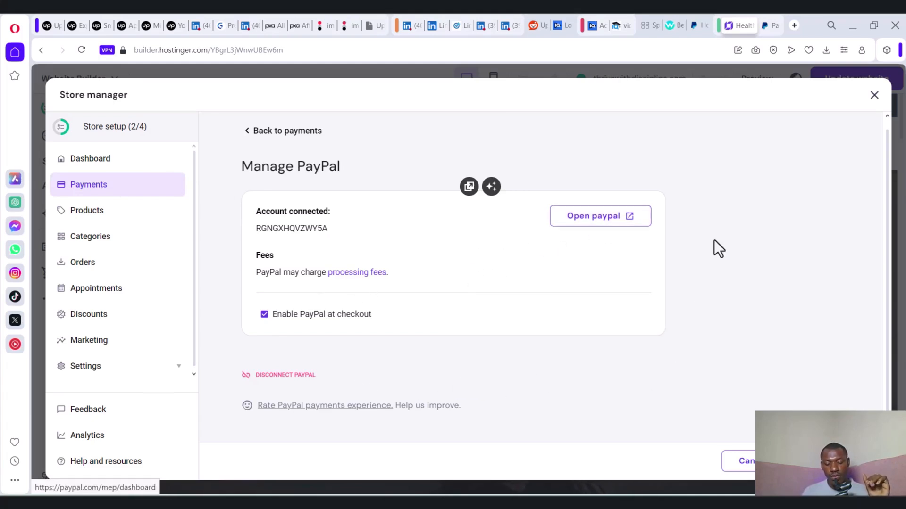
# Enter the SMS confirmation code on PayPal's code page and submit it.
pyautogui.click(766, 28)
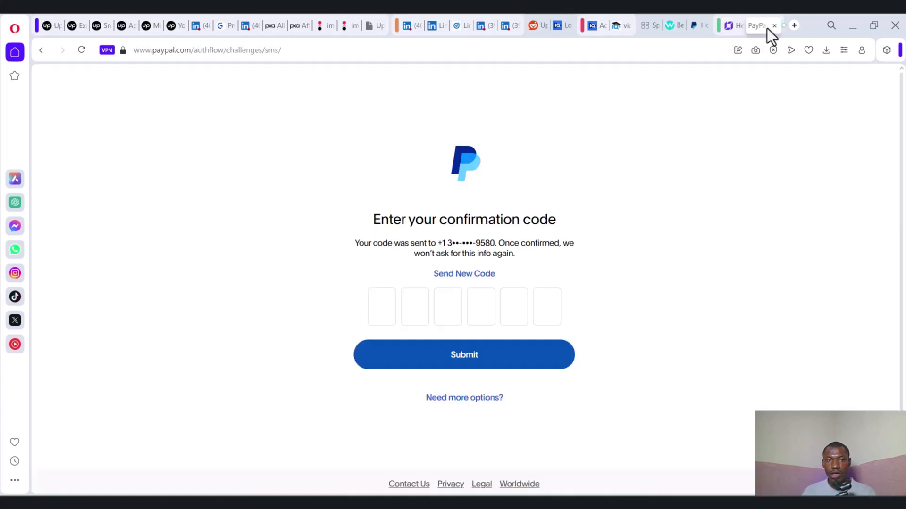
pyautogui.click(375, 311)
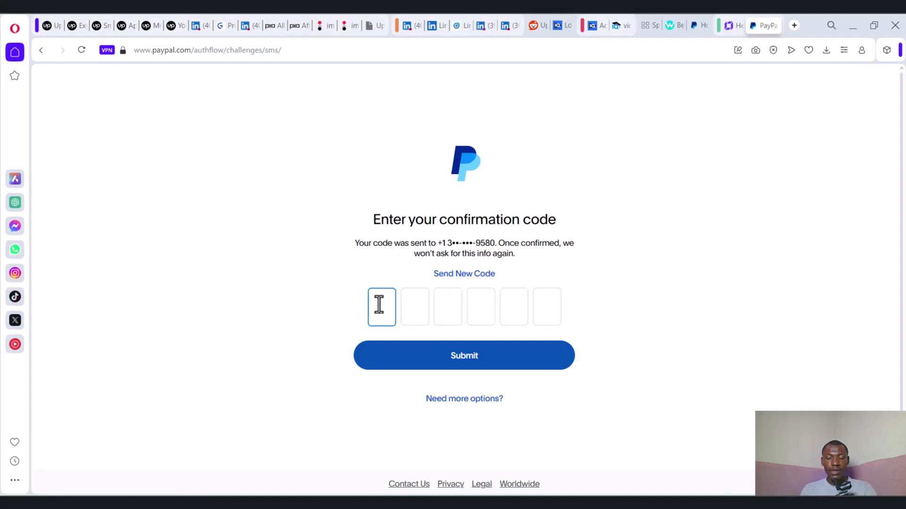
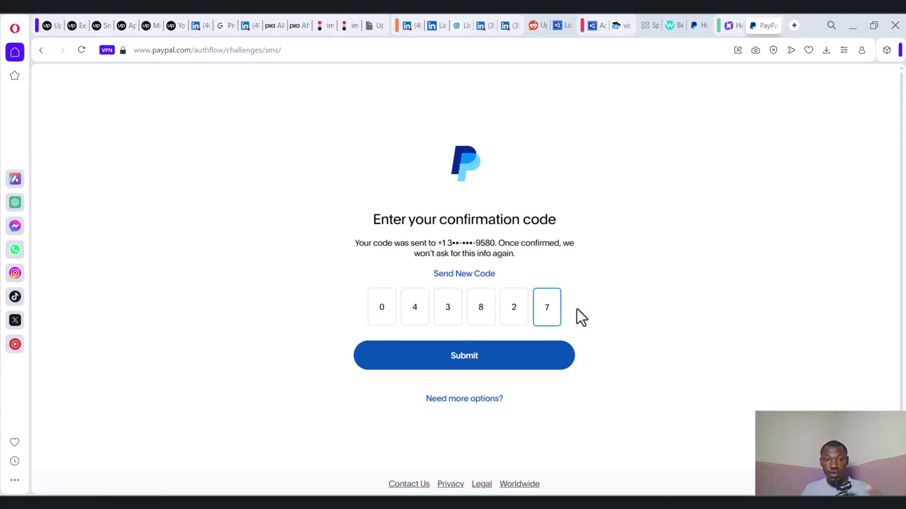
pyautogui.click(456, 364)
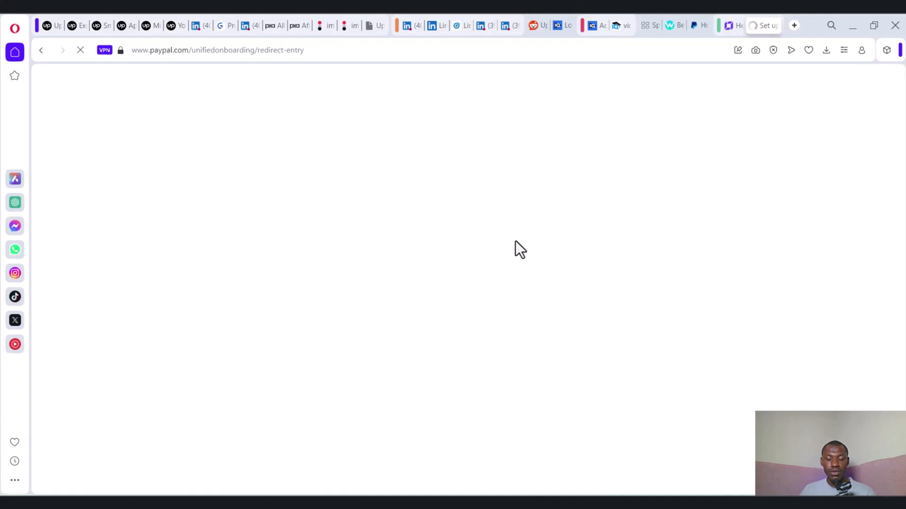
# Check the store's PayPal settings in Hostinger, then return to PayPal's approval page.
pyautogui.click(729, 26)
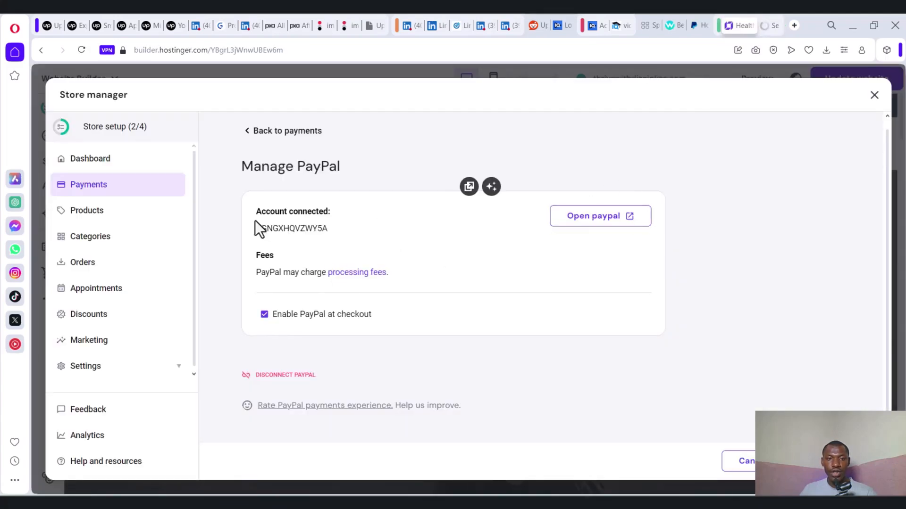
pyautogui.click(764, 23)
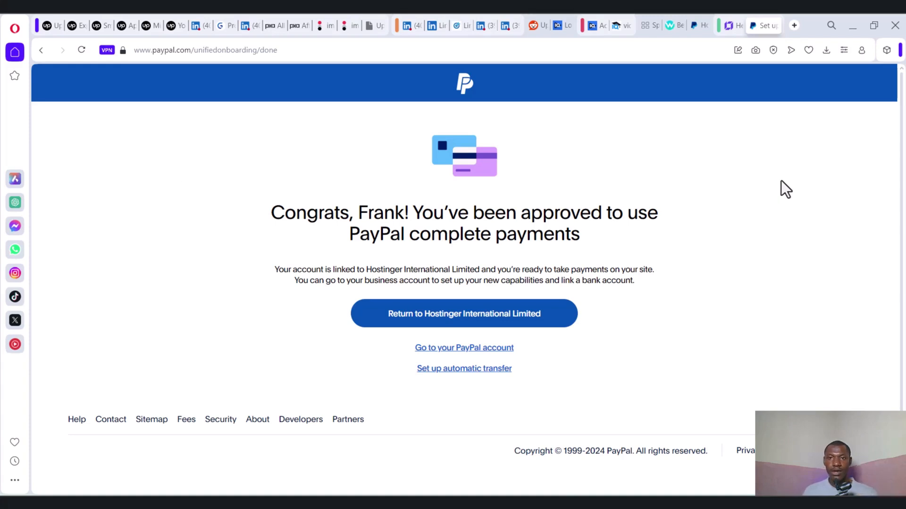
# Return to Hostinger's Manage PayPal page to confirm PayPal is connected and enabled at checkout.
pyautogui.click(732, 25)
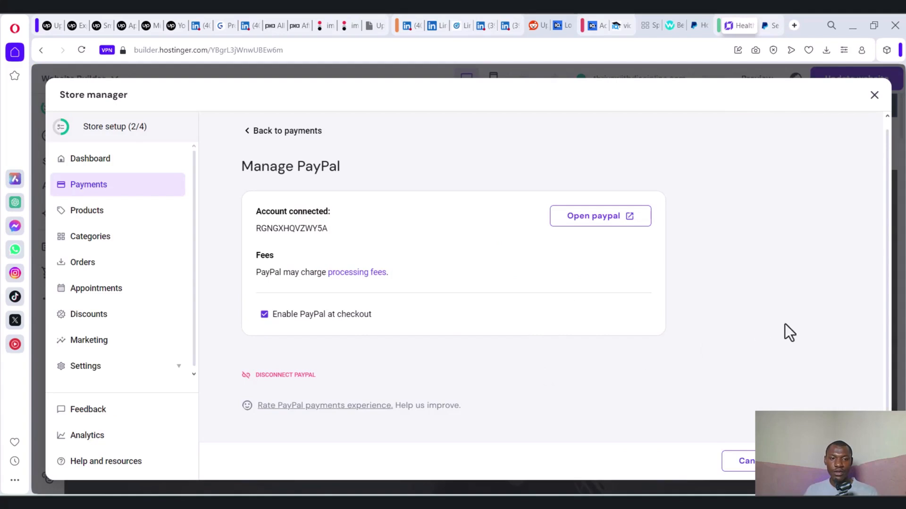